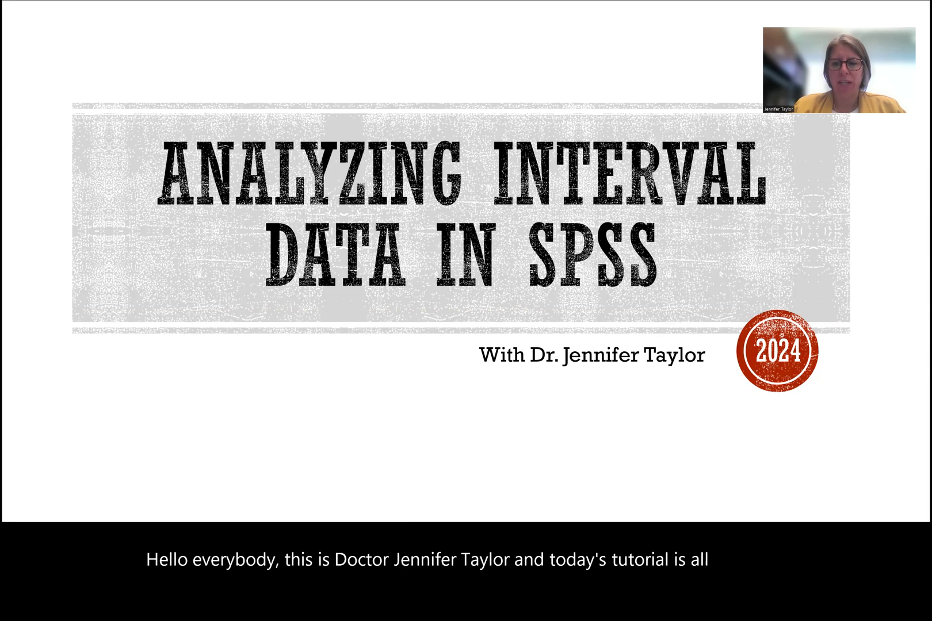
Step: Advance the slideshow from the title slide to the Let's Review slide
key(Right)
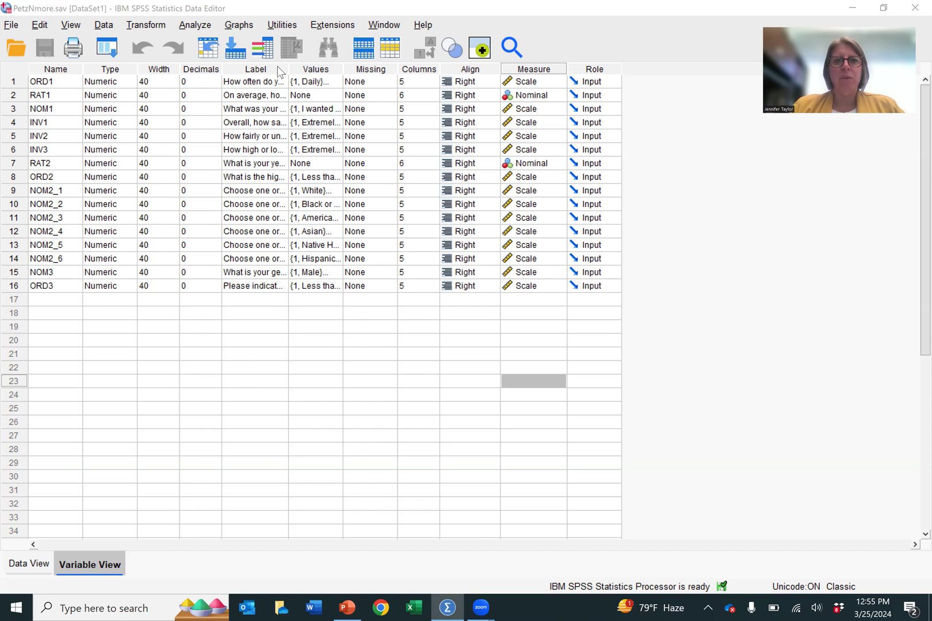
Step: Widen the Label and Values columns, then bring up ORD1's value labels
drag(288, 68, 550, 78)
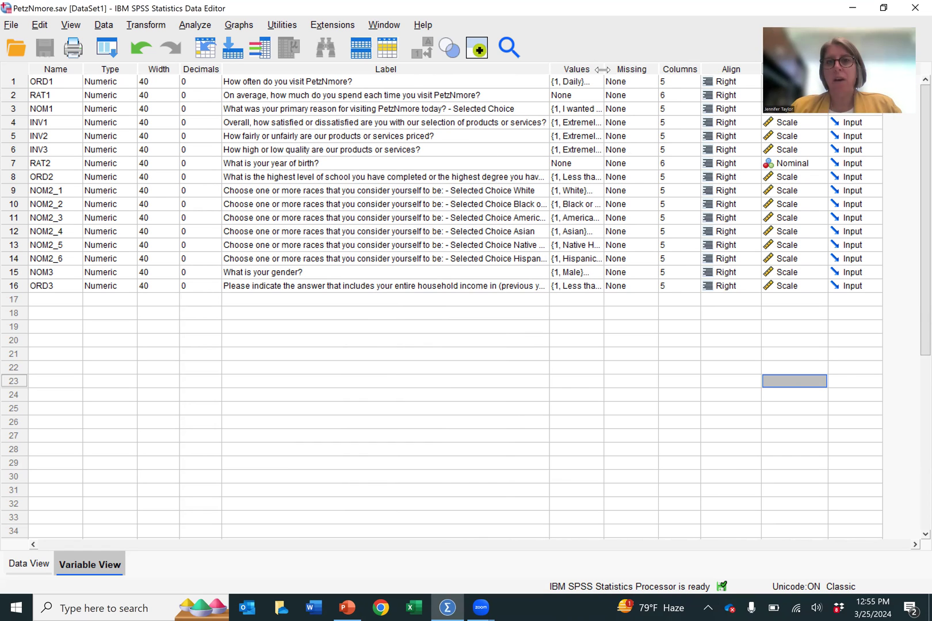
drag(603, 69, 695, 69)
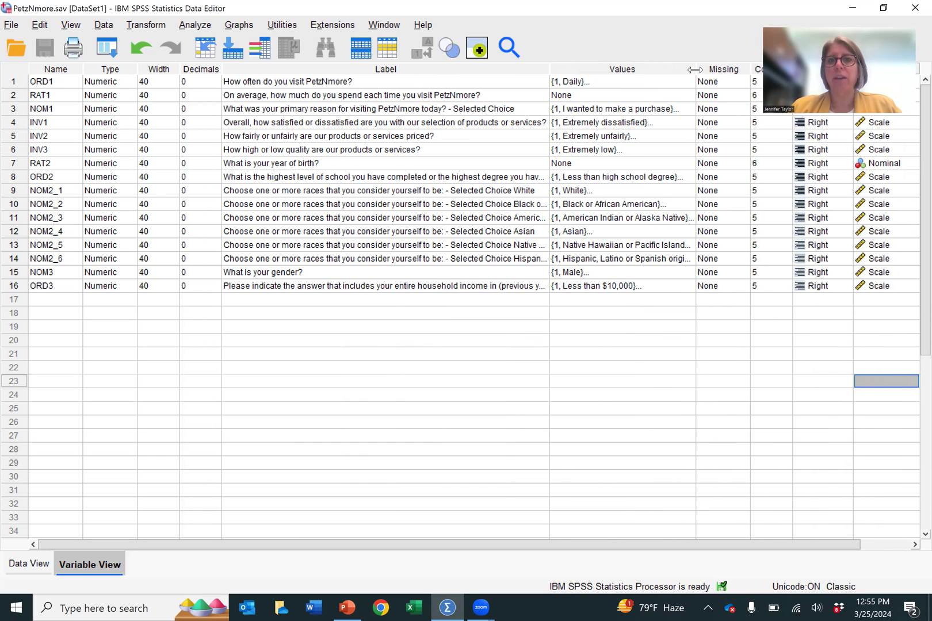
click(588, 84)
click(688, 83)
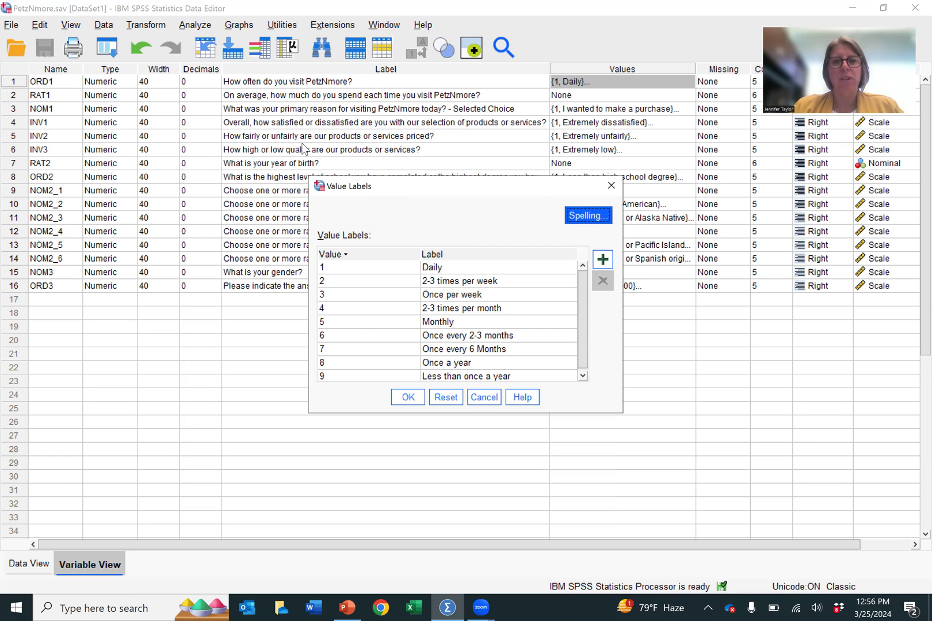
Step: Close the ORD1 Value Labels dialog, returning to the Variable View
click(611, 186)
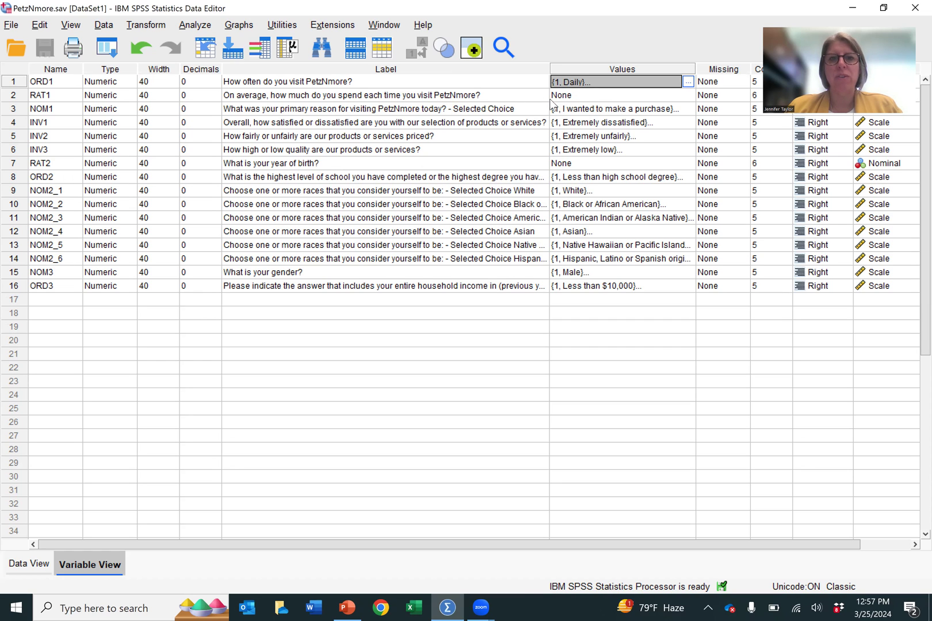
click(680, 109)
click(688, 109)
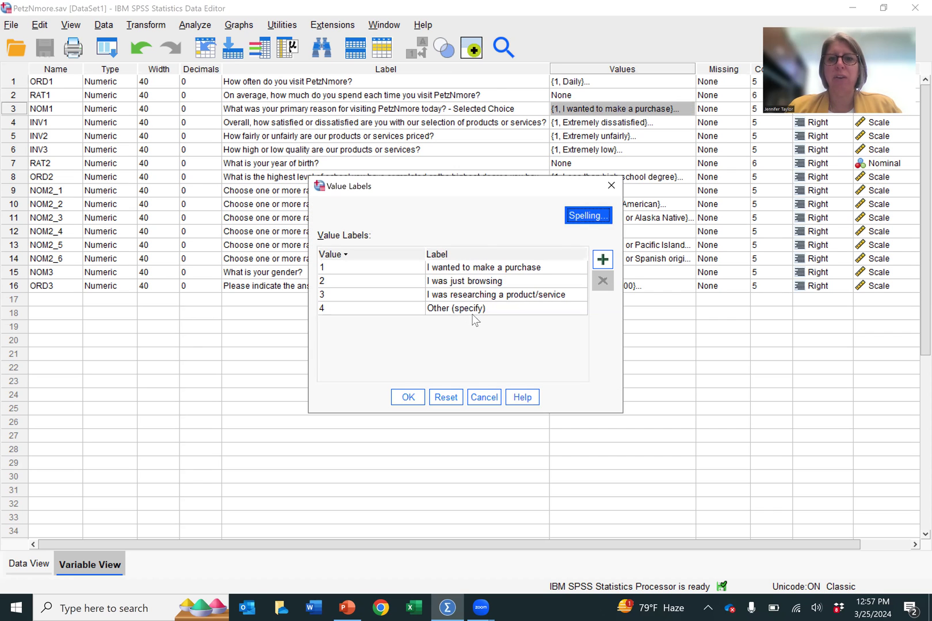
click(483, 398)
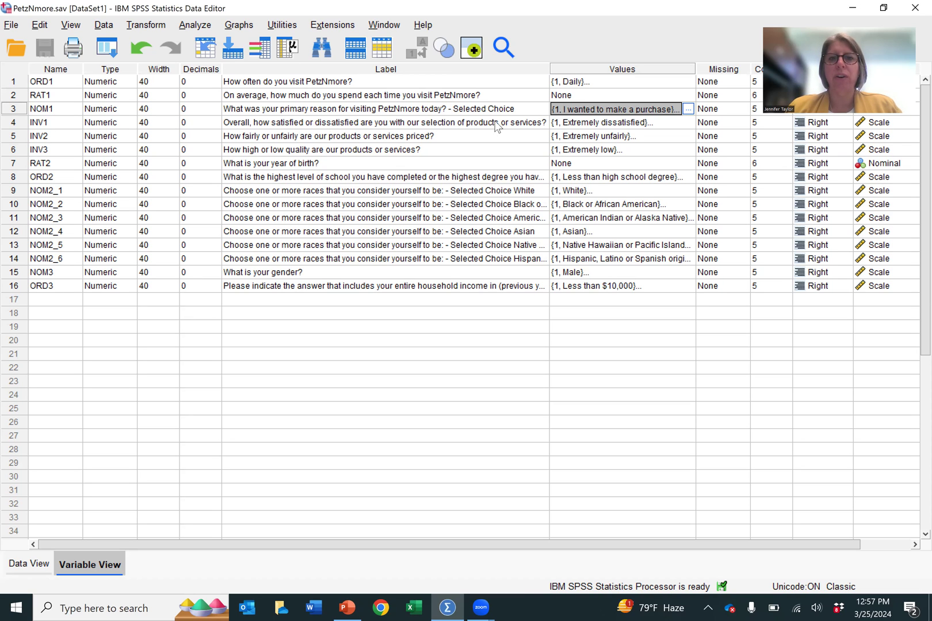
click(614, 128)
click(687, 123)
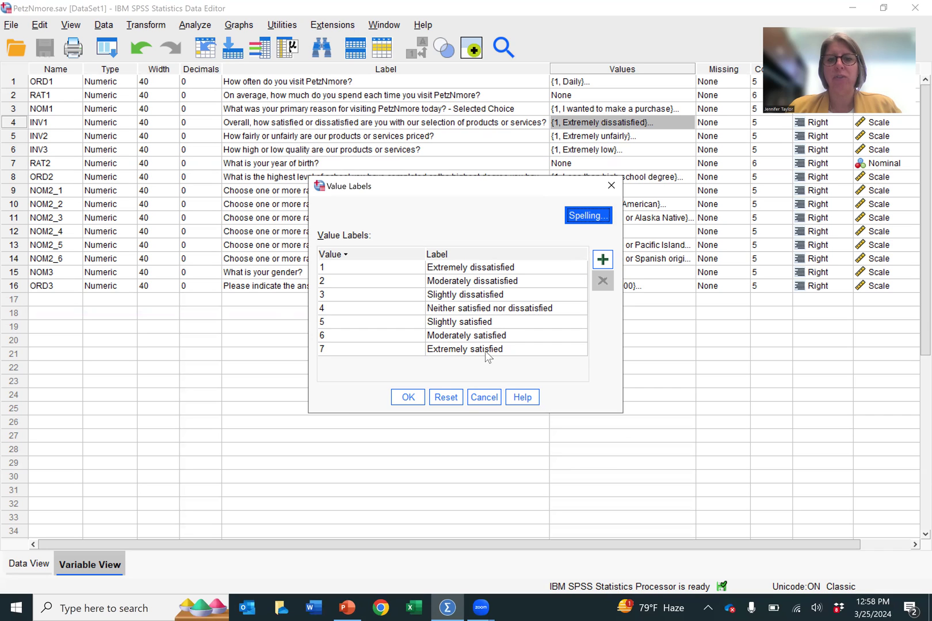
click(485, 398)
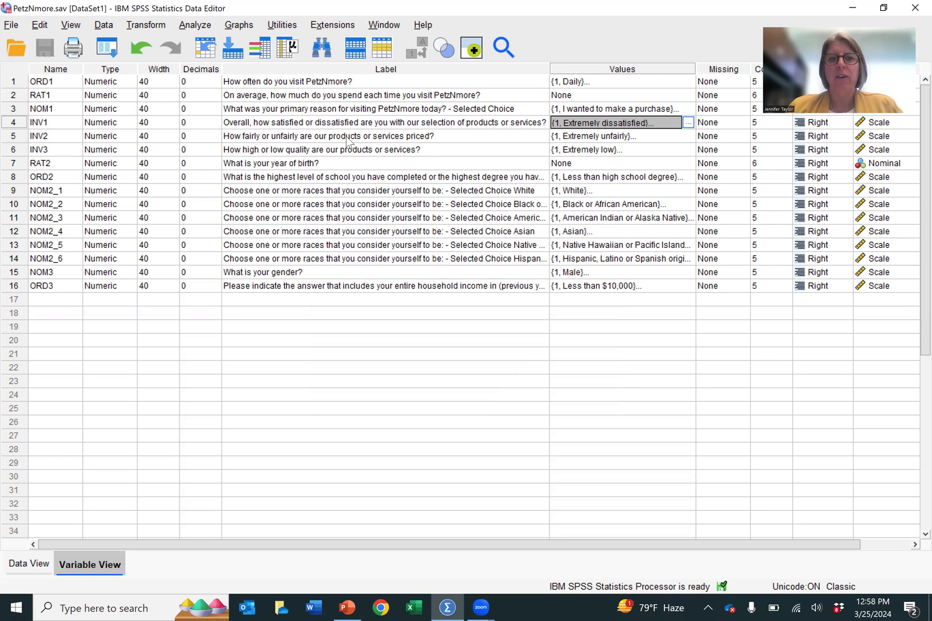
click(603, 138)
click(688, 136)
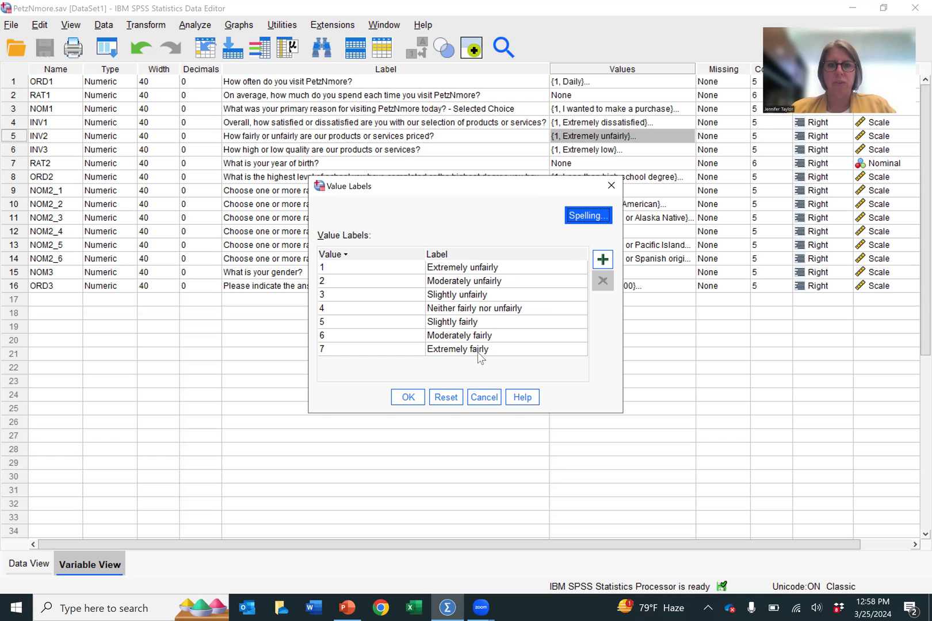
click(484, 396)
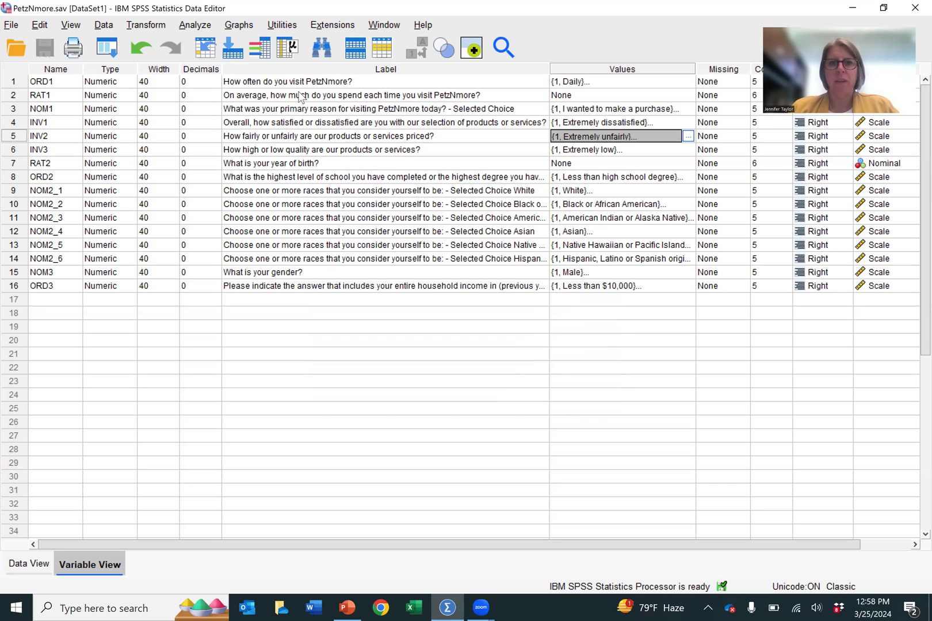
click(561, 149)
click(688, 150)
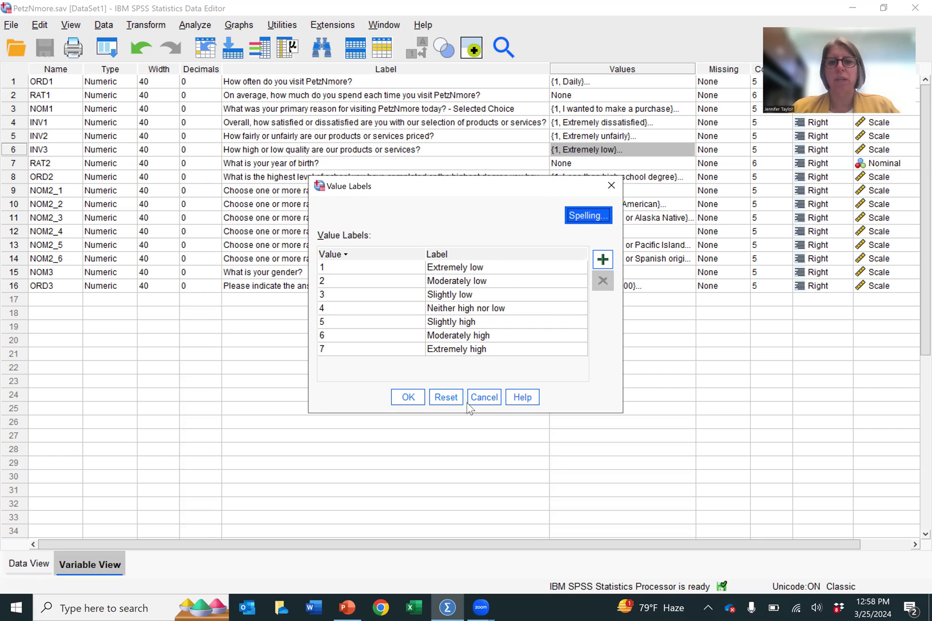
click(483, 397)
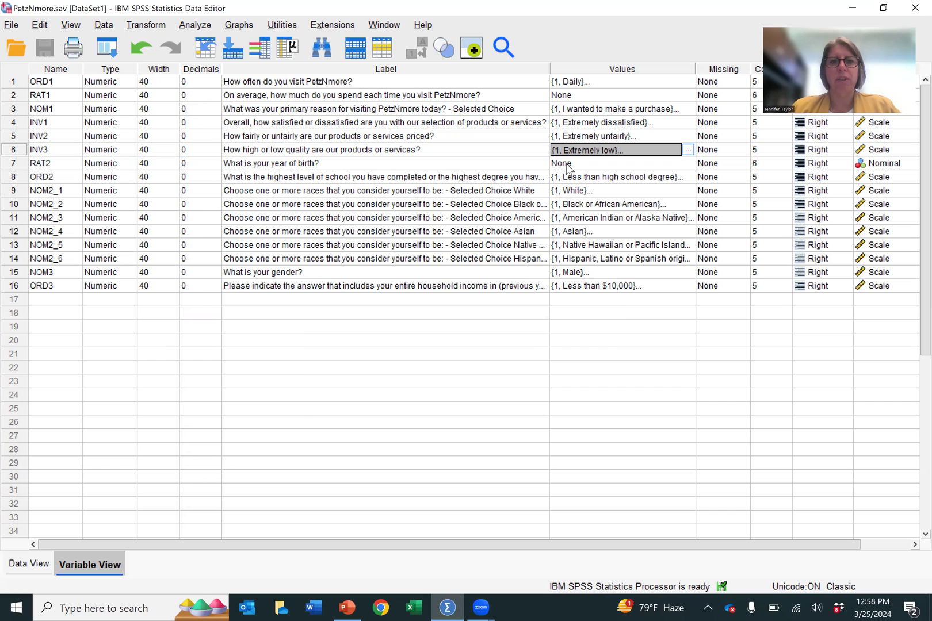
click(598, 176)
click(688, 176)
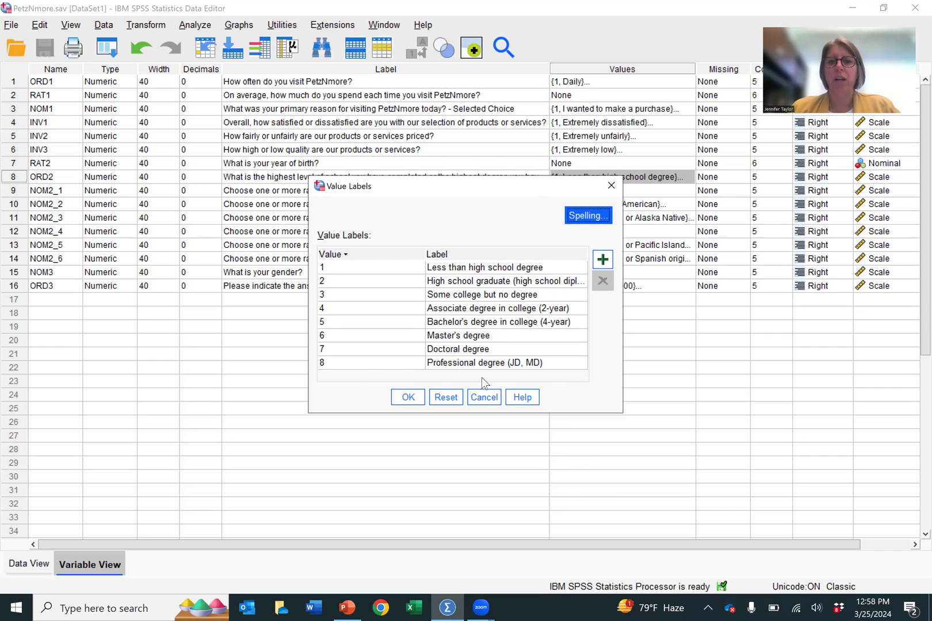
click(480, 396)
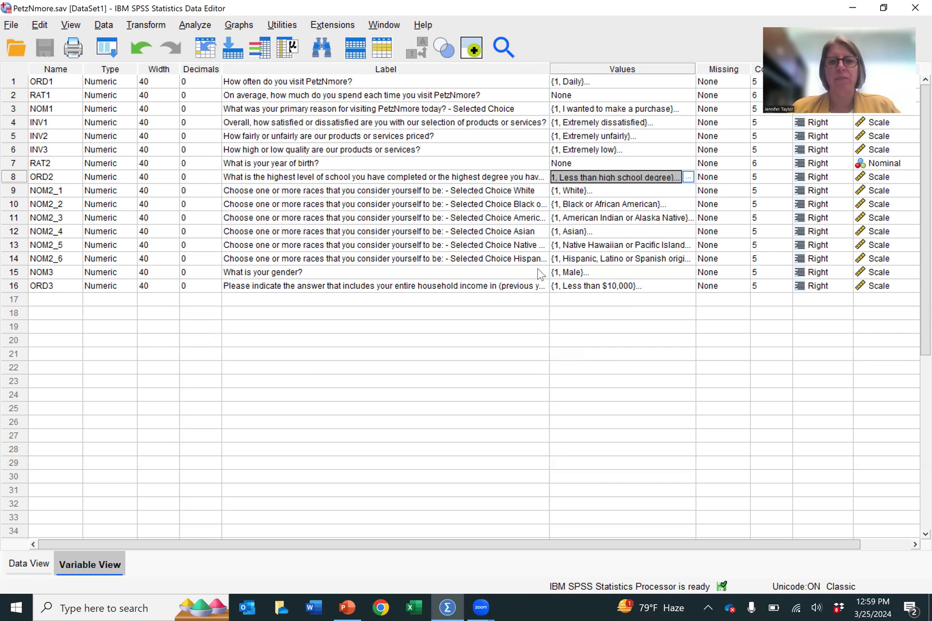
click(639, 274)
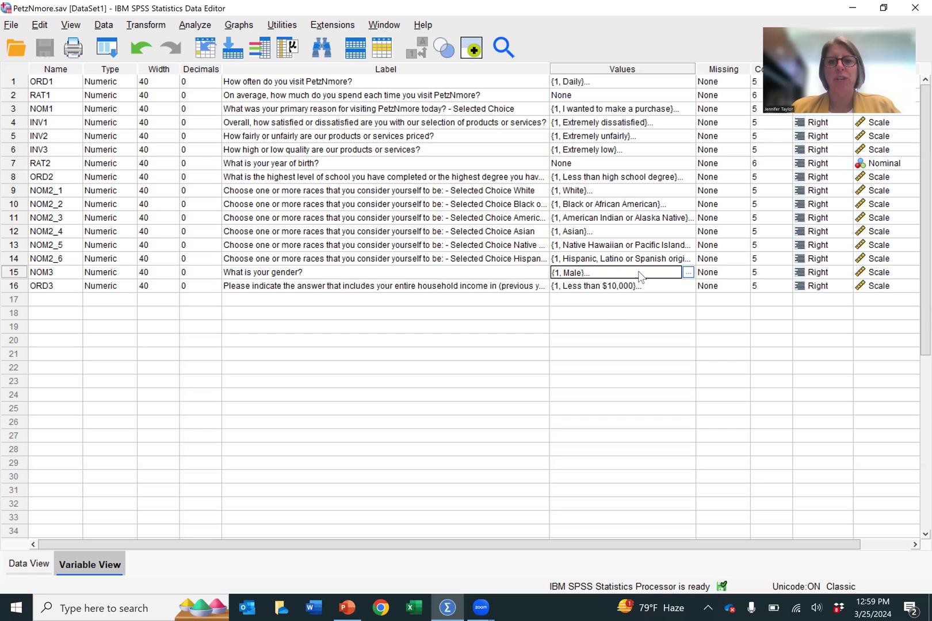
click(688, 272)
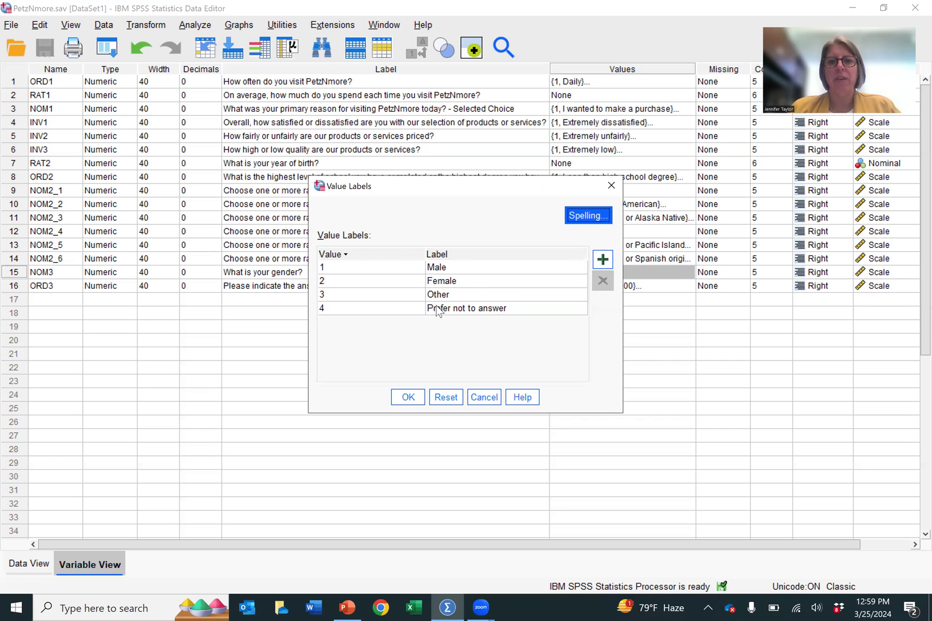
click(485, 397)
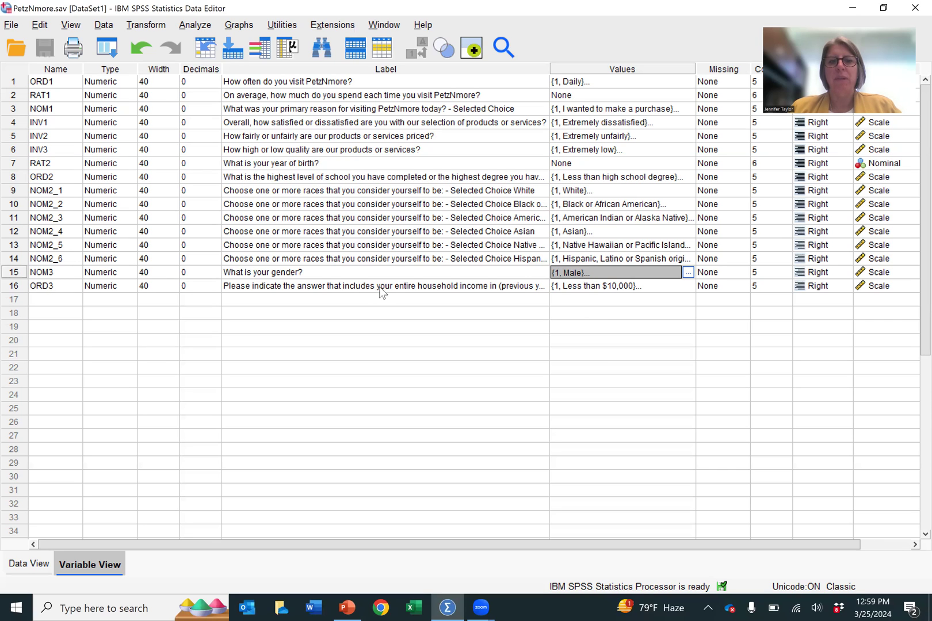
click(604, 286)
click(687, 287)
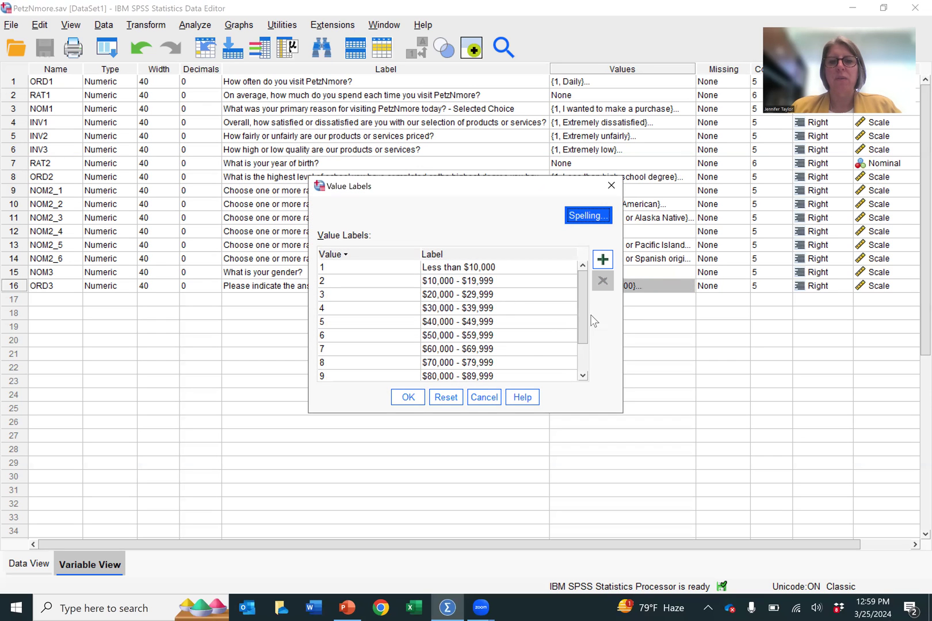
drag(582, 302, 588, 345)
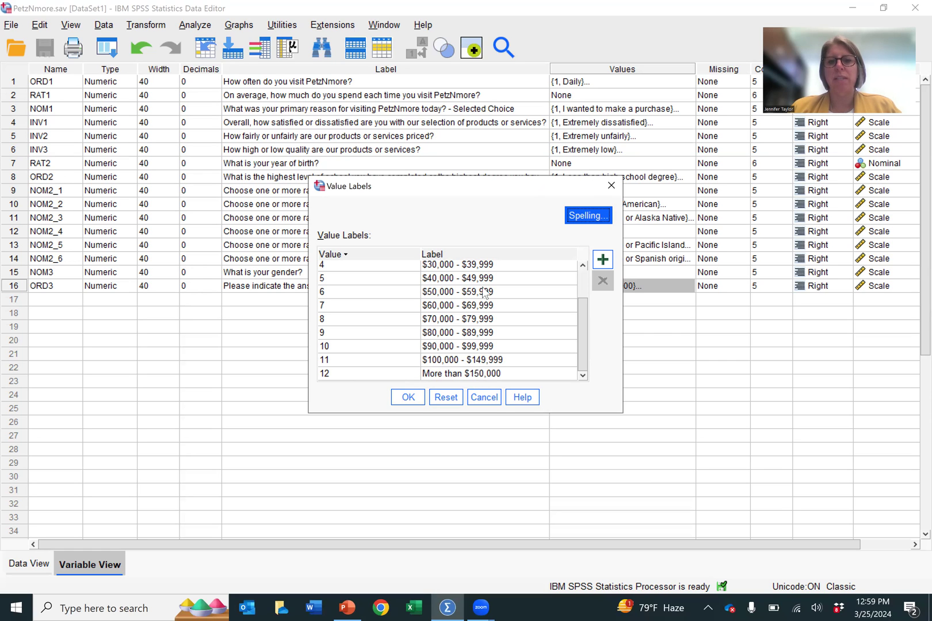
click(486, 398)
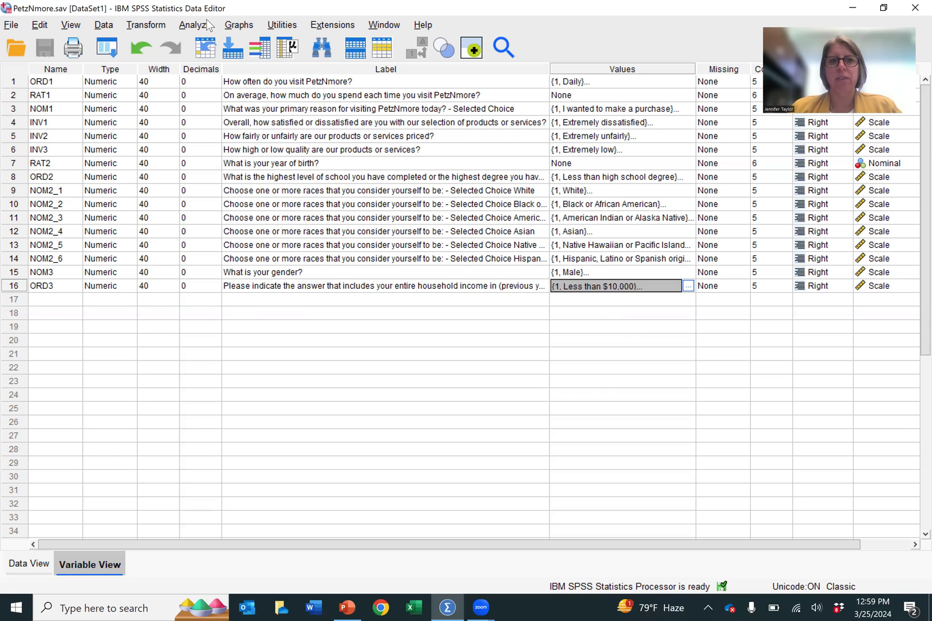
Step: Start a Frequencies analysis via Analyze > Descriptive Statistics > Frequencies
click(193, 27)
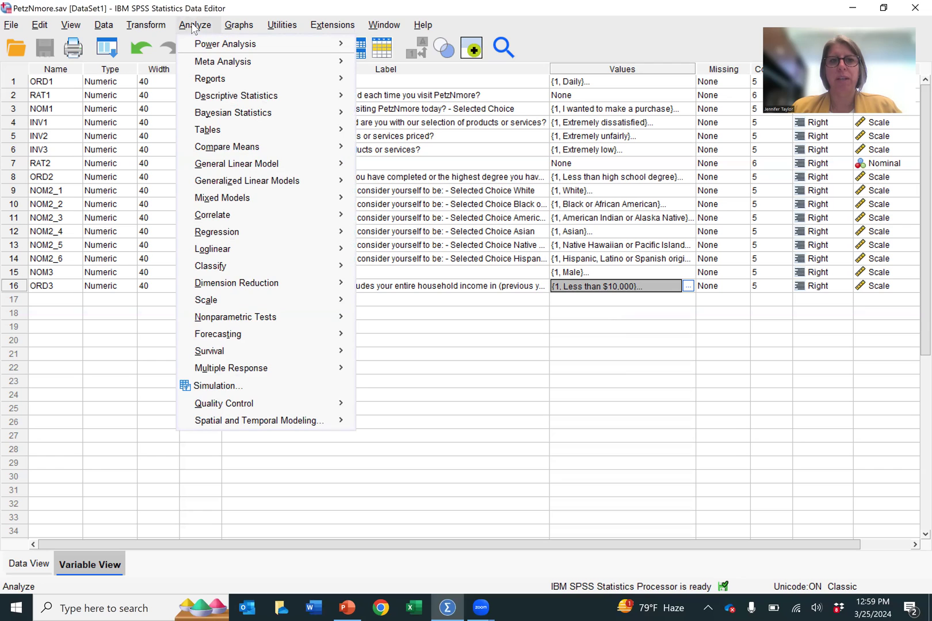
mouse_move(250, 101)
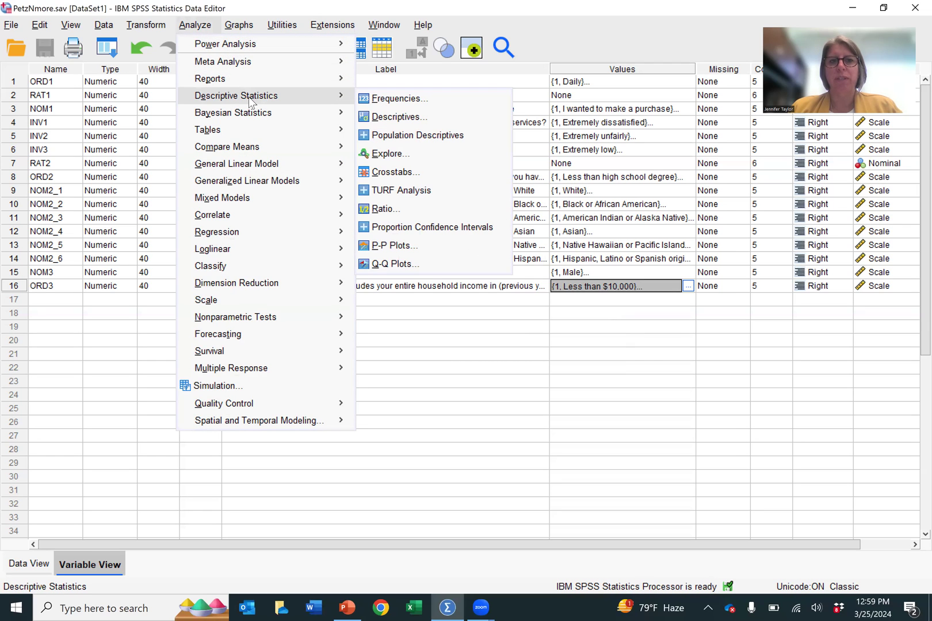
click(377, 101)
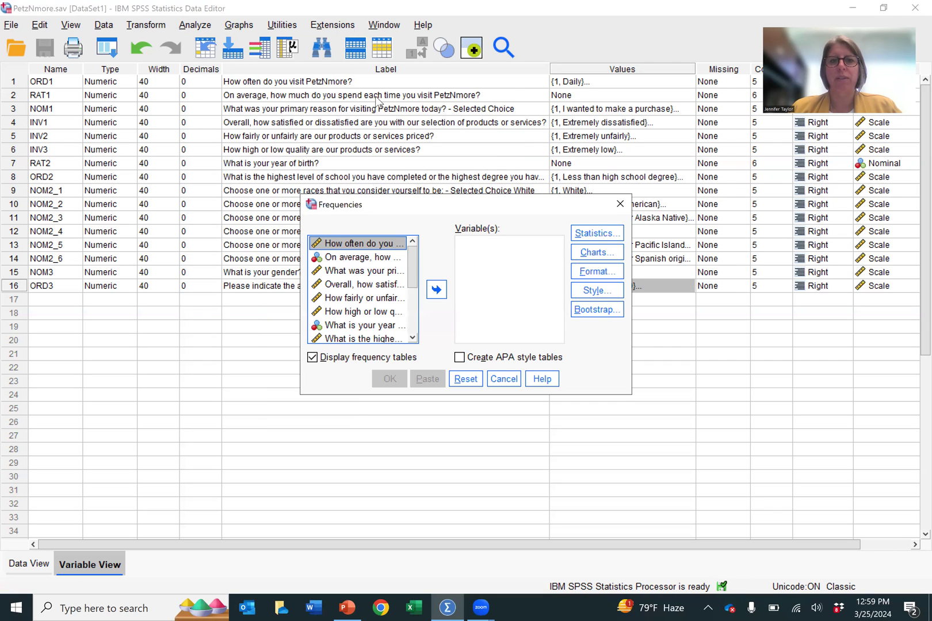
Step: Show variable names, move INV1 through INV3 into the Frequencies list, and open Statistics
right_click(351, 264)
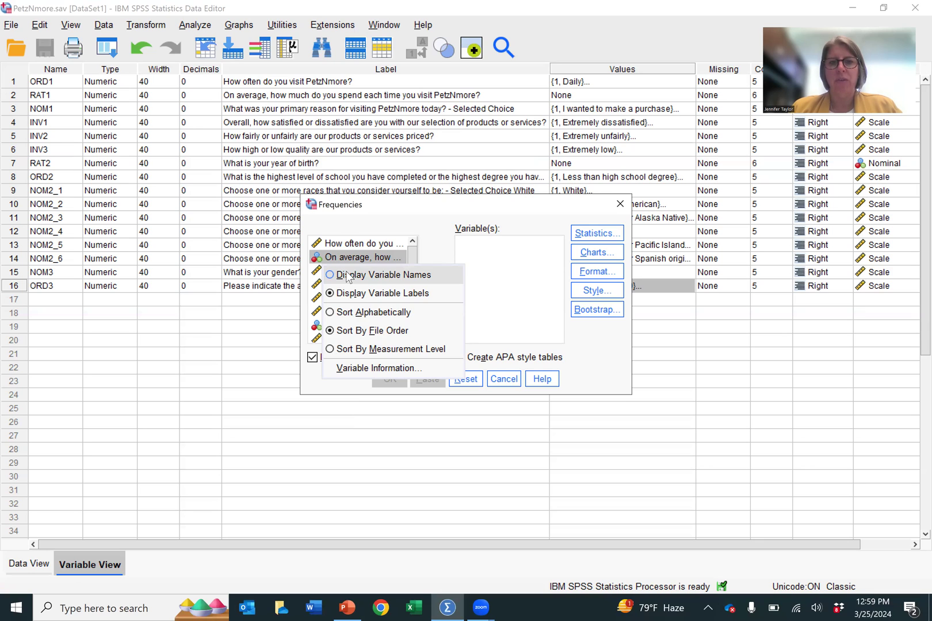
click(346, 274)
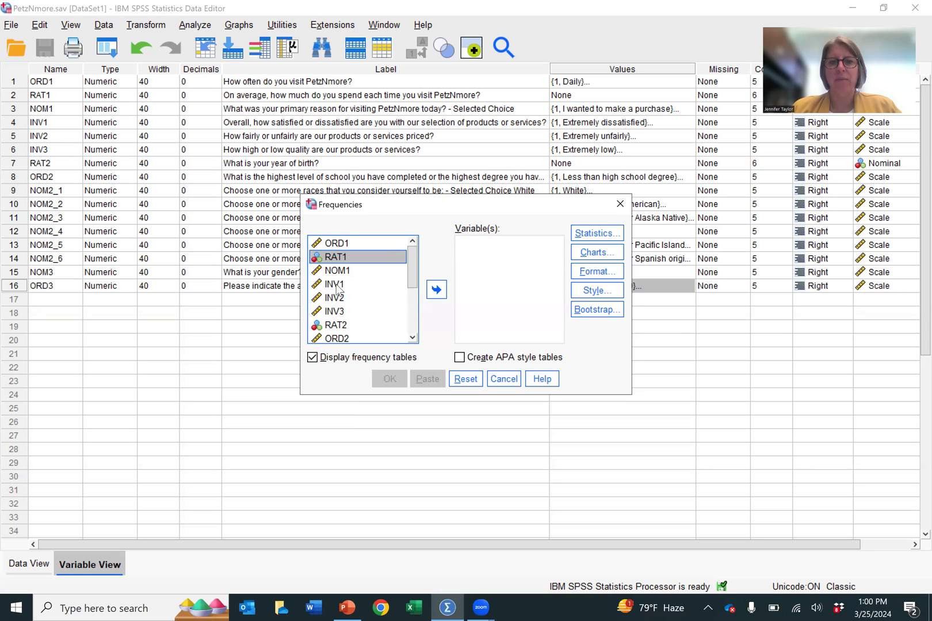
click(335, 284)
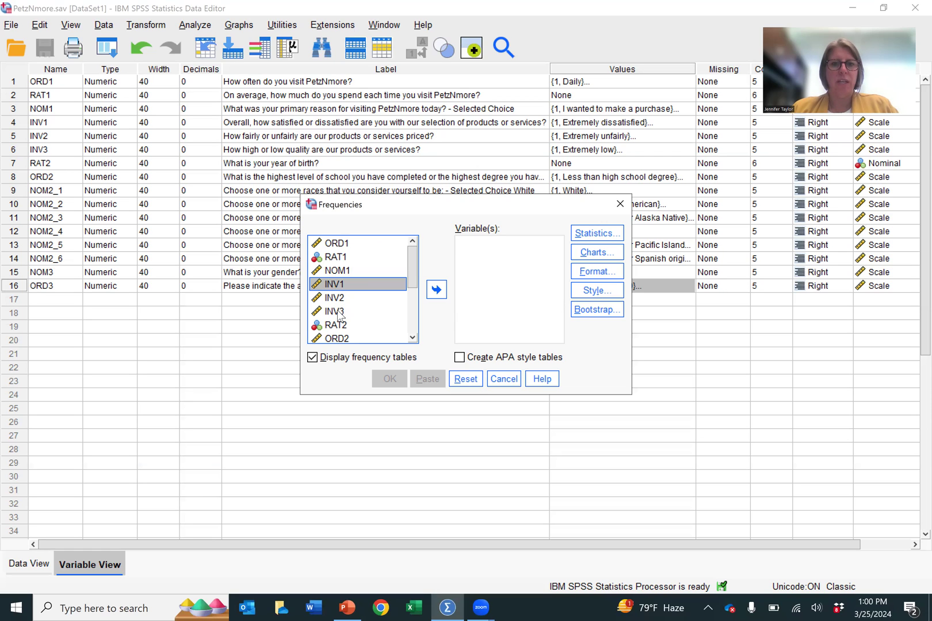
shift+click(339, 316)
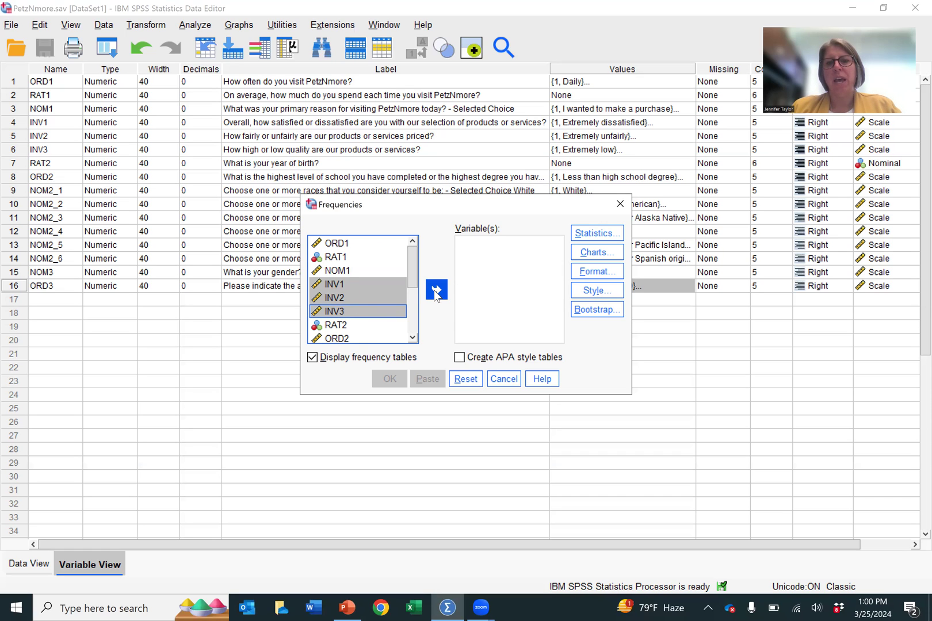
click(436, 290)
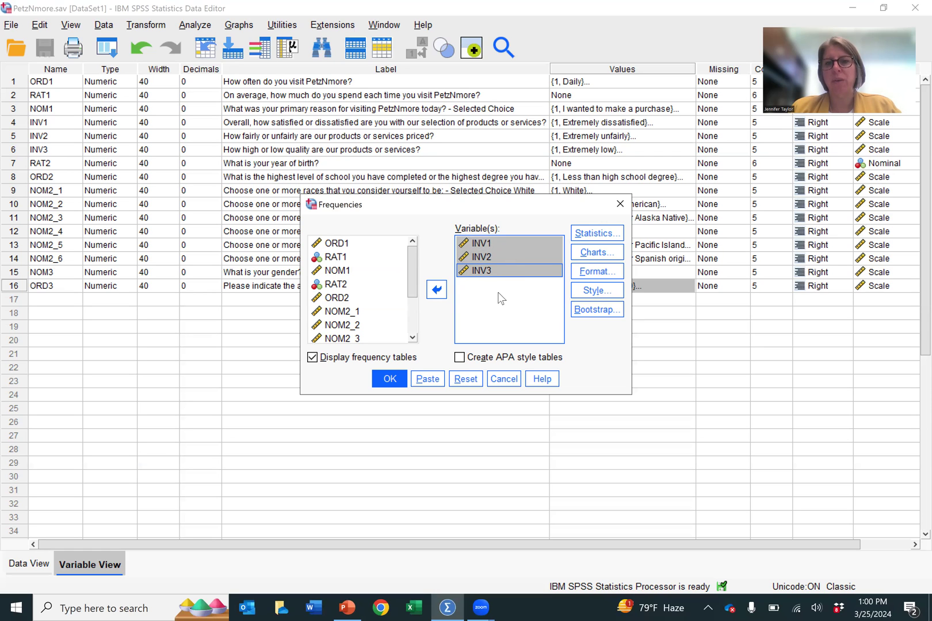
click(594, 234)
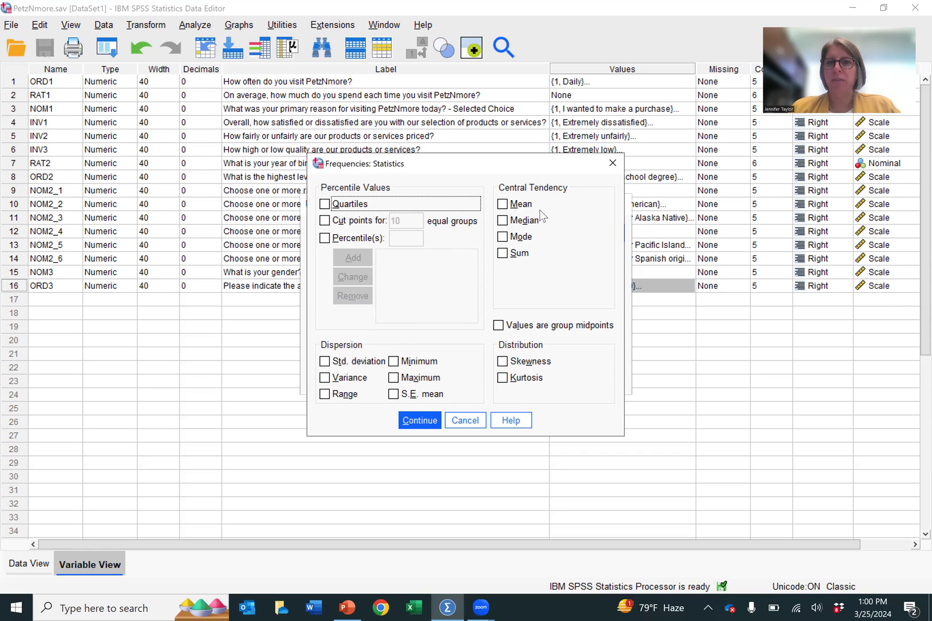
Step: Tick Mean, Median and Mode under Central Tendency and return to Frequencies
click(501, 205)
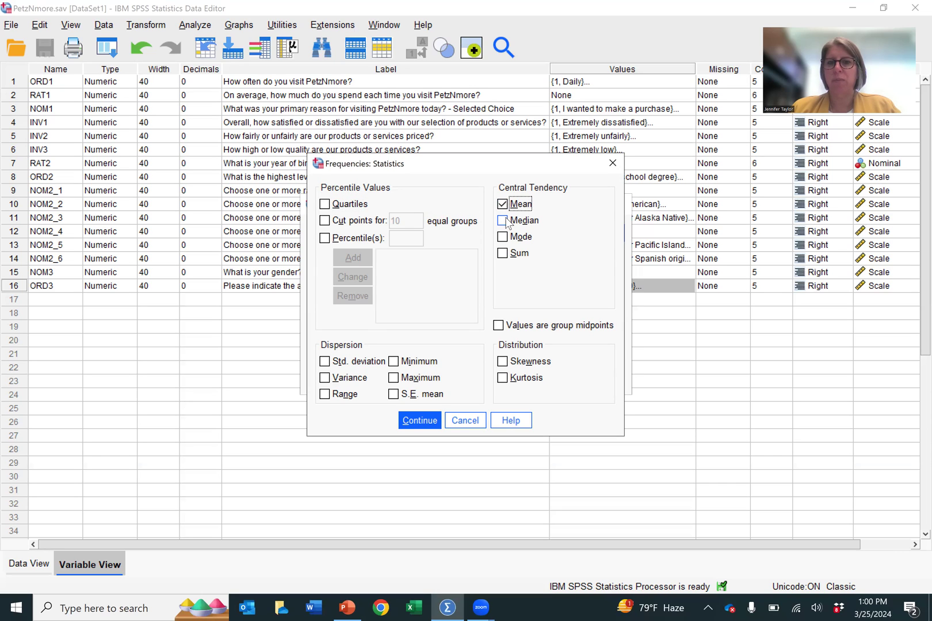
click(502, 221)
click(503, 237)
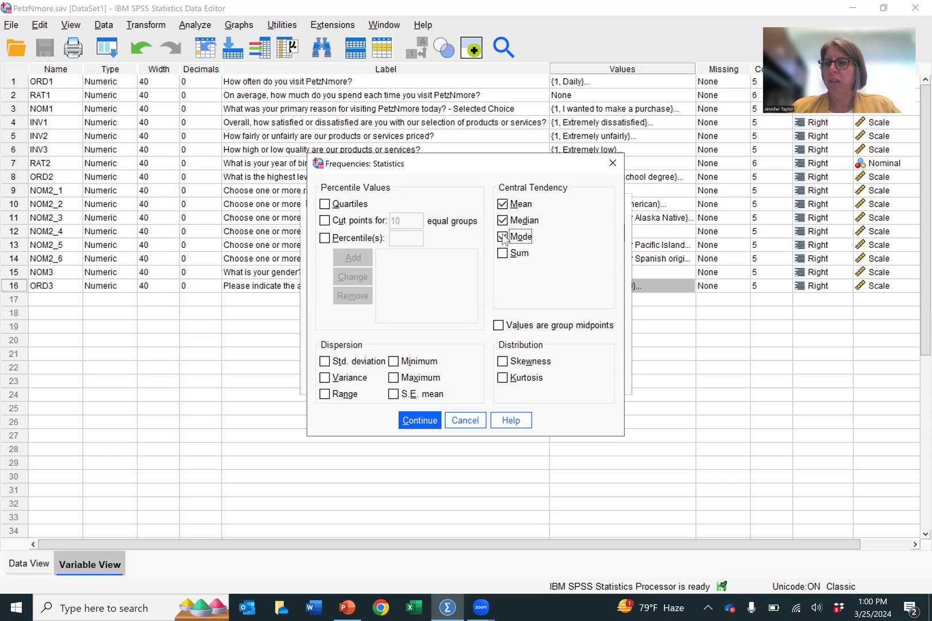
click(419, 420)
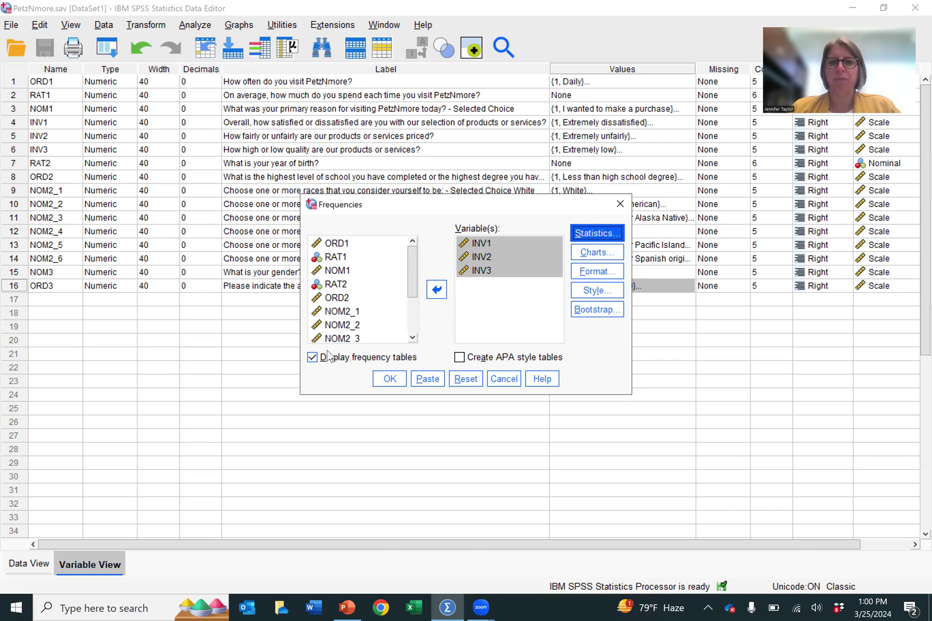
Step: Run the Frequencies analysis to output statistics and frequency tables for INV1–INV3
click(389, 383)
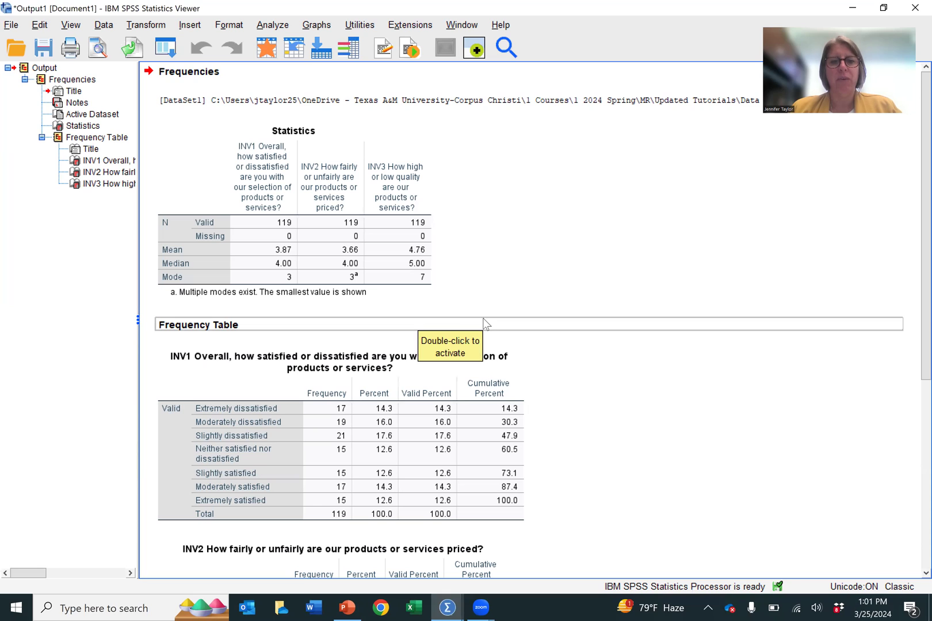
scroll(598, 385, down, 3)
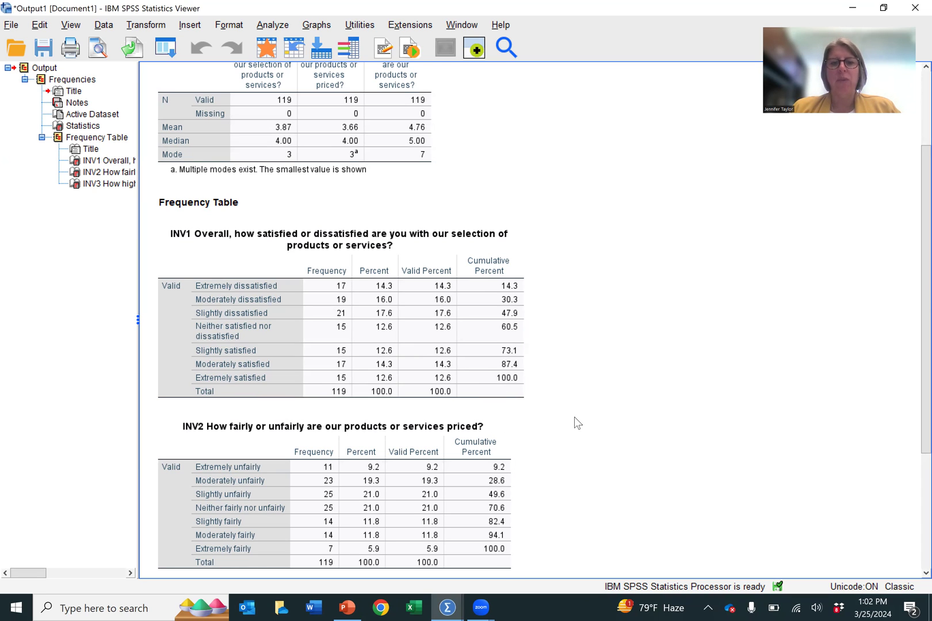
Step: Scroll the output viewer down until the whole INV3 frequency table is visible
scroll(577, 423, down, 2)
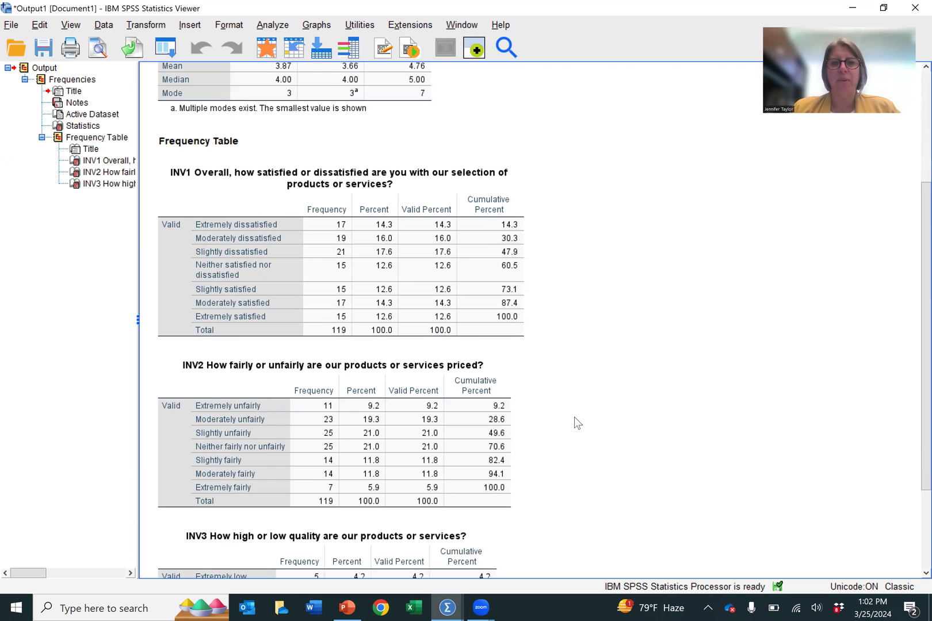
scroll(577, 423, down, 2)
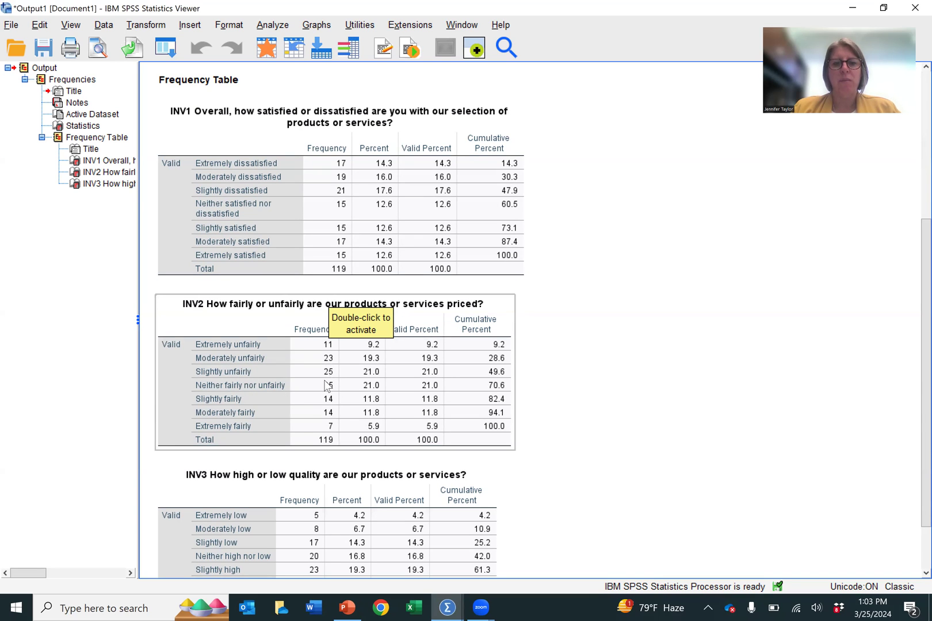
scroll(398, 420, down, 3)
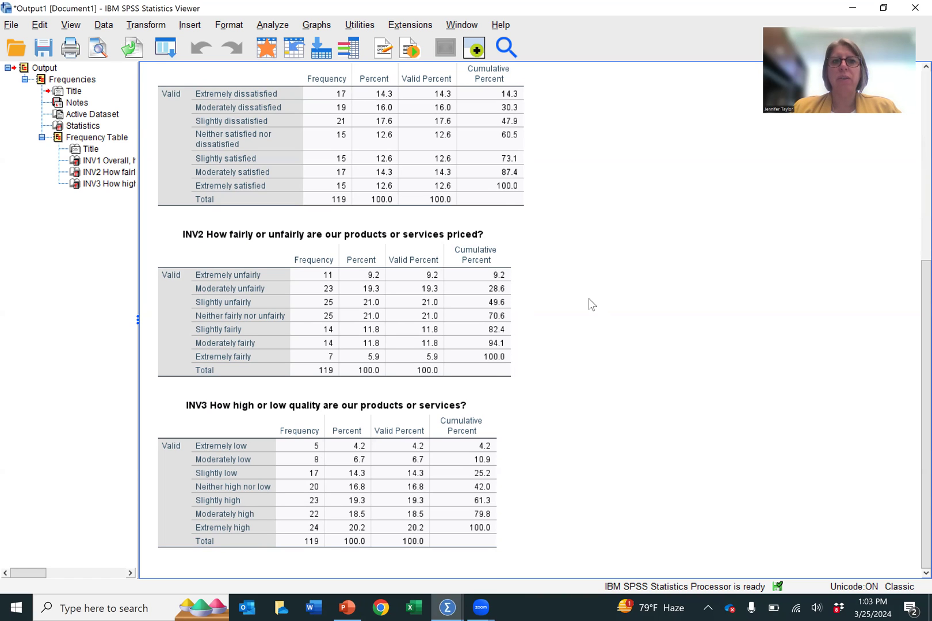
click(11, 26)
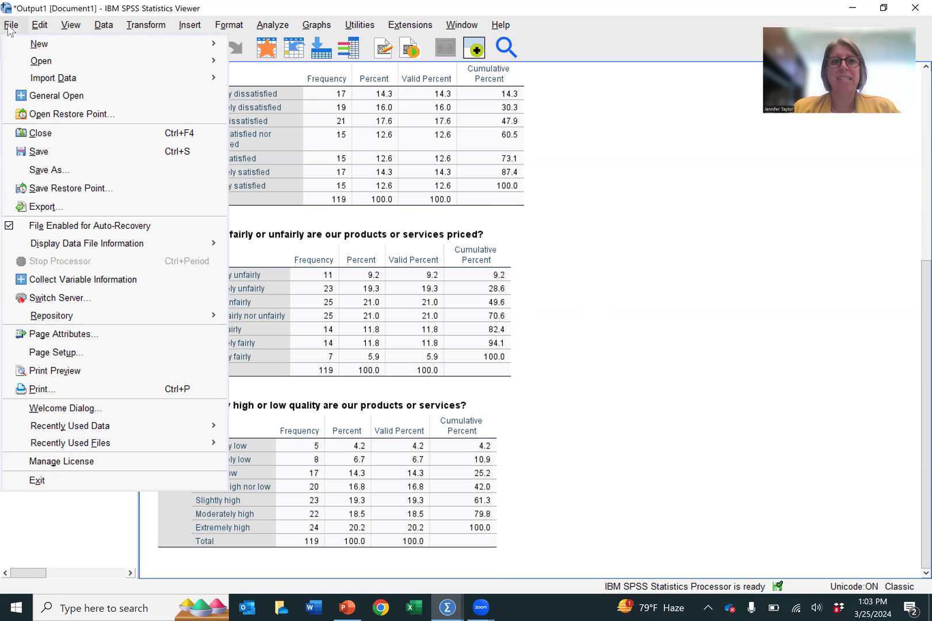
click(85, 172)
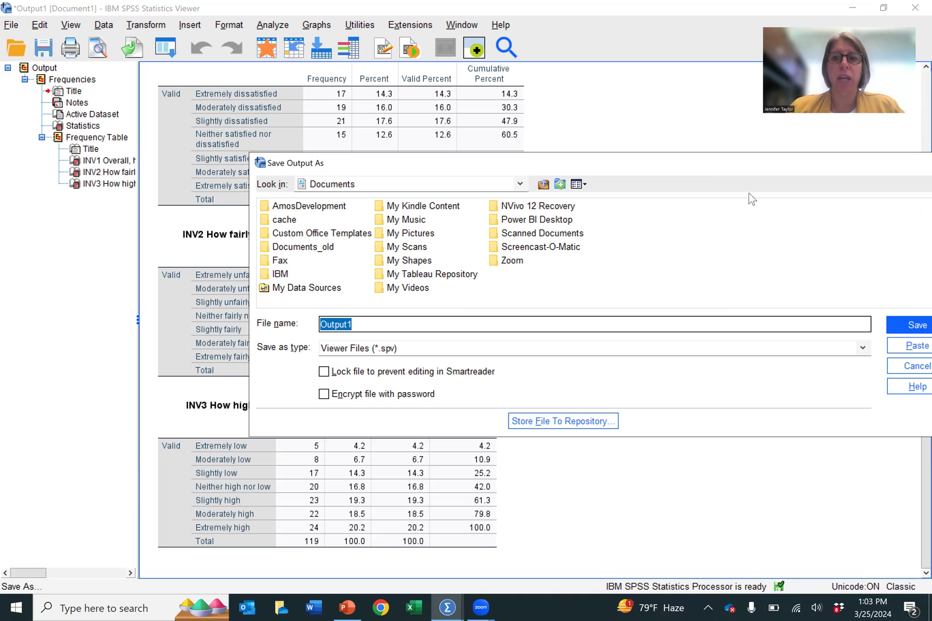
drag(575, 167, 451, 162)
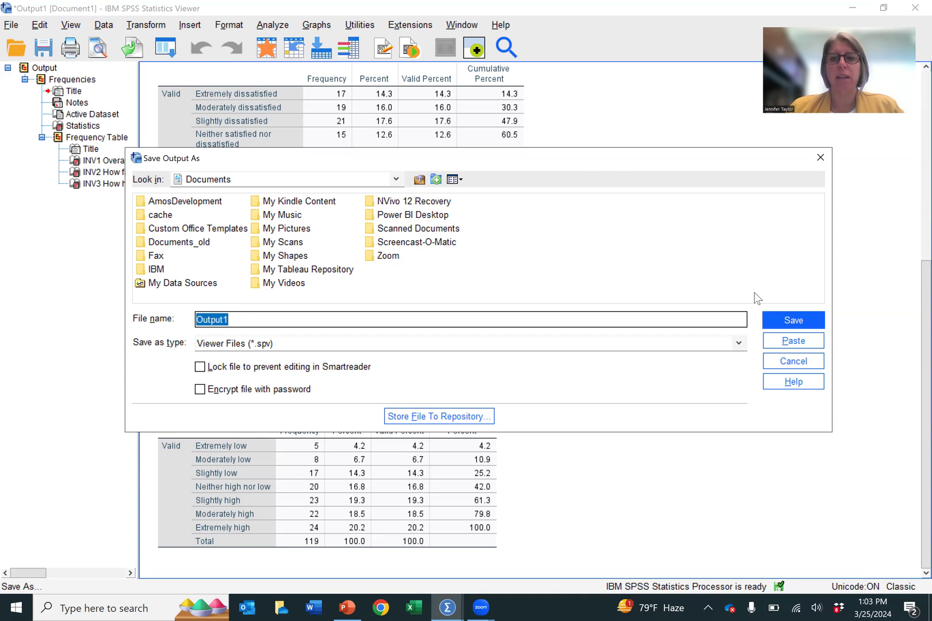
click(821, 161)
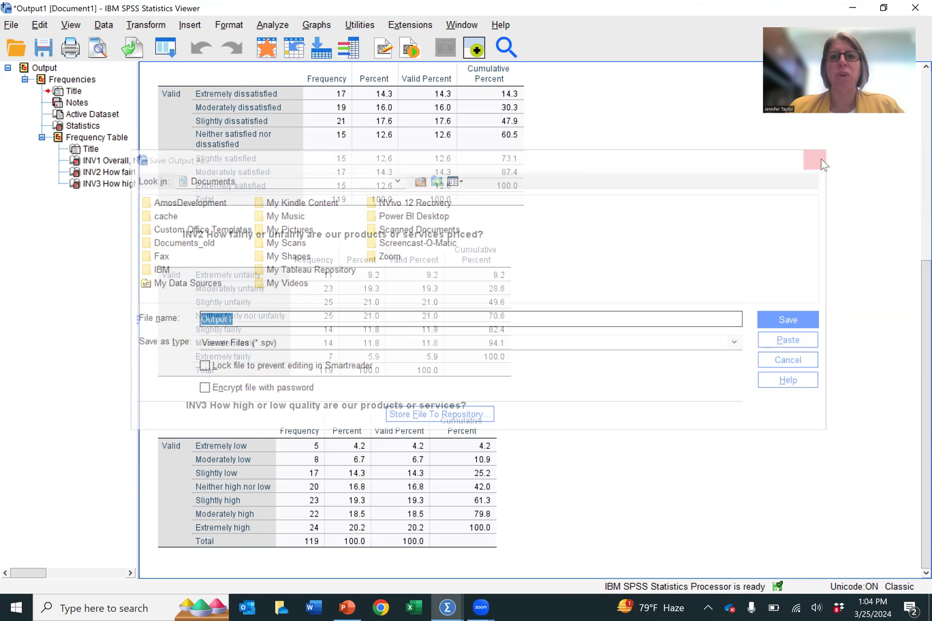